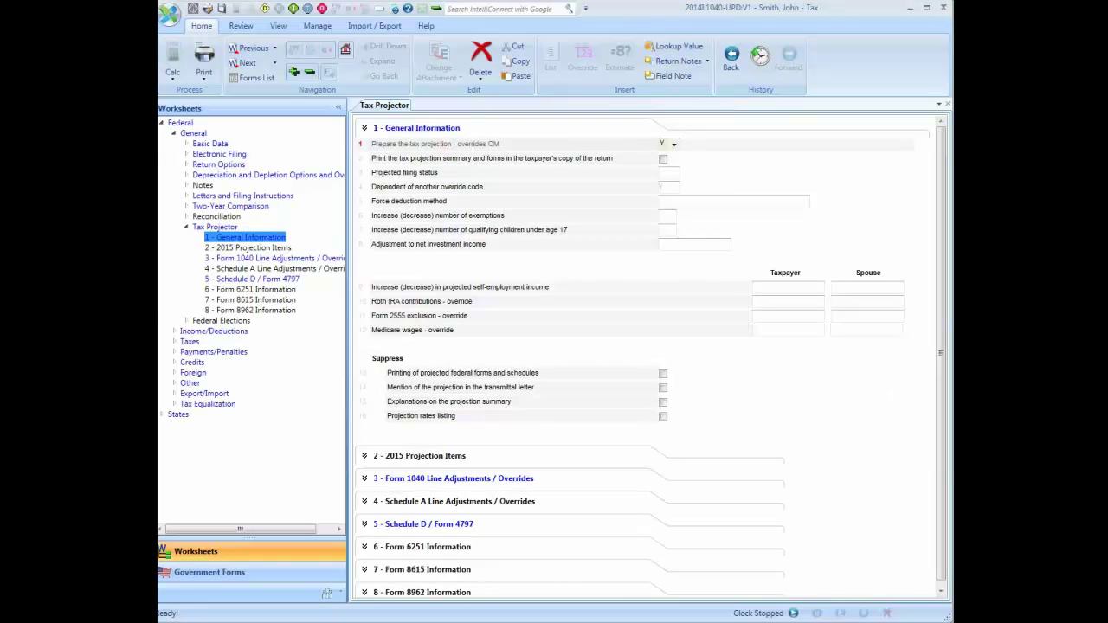
Set Prepare the tax projection to Yes and collapse General Information to list all eight sections.
{"action": "left_click", "coordinate": [674, 144]}
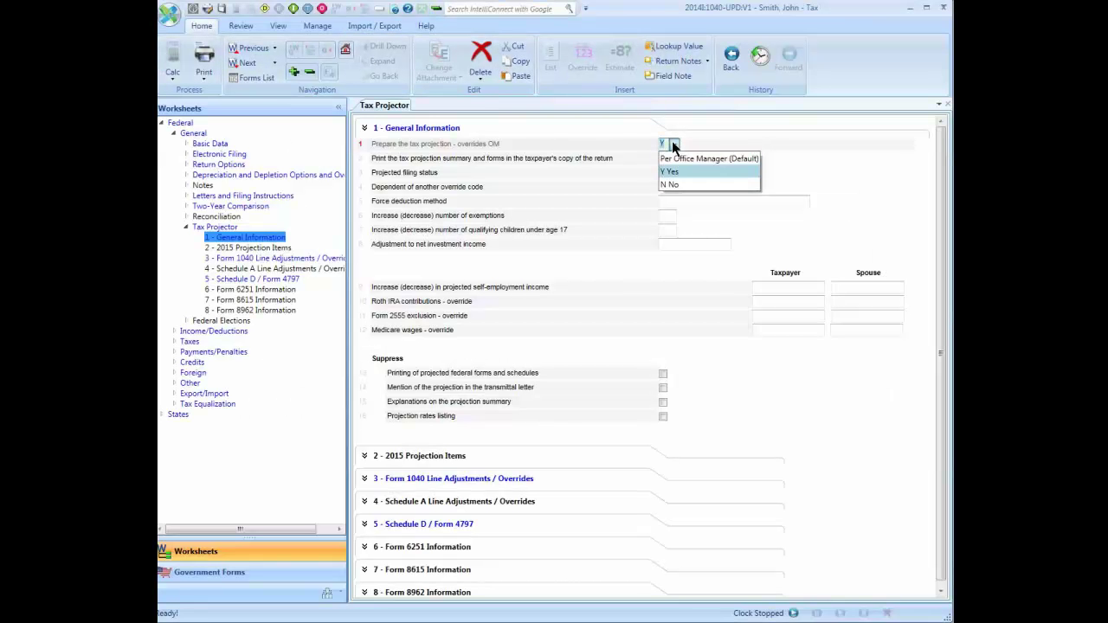
{"action": "left_click", "coordinate": [682, 171]}
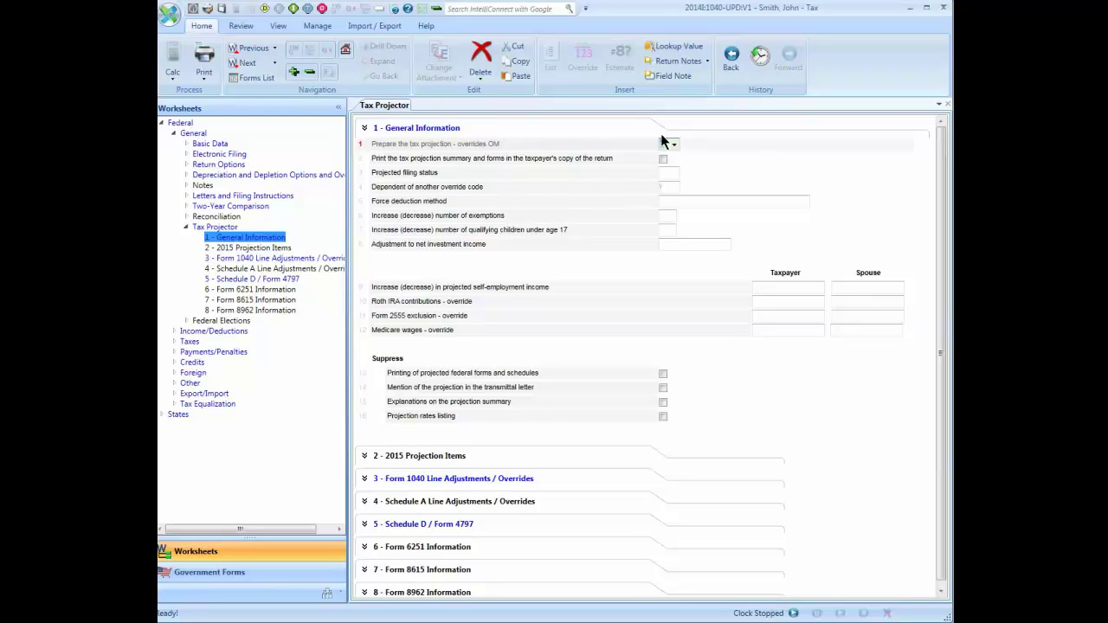
{"action": "left_click", "coordinate": [435, 131]}
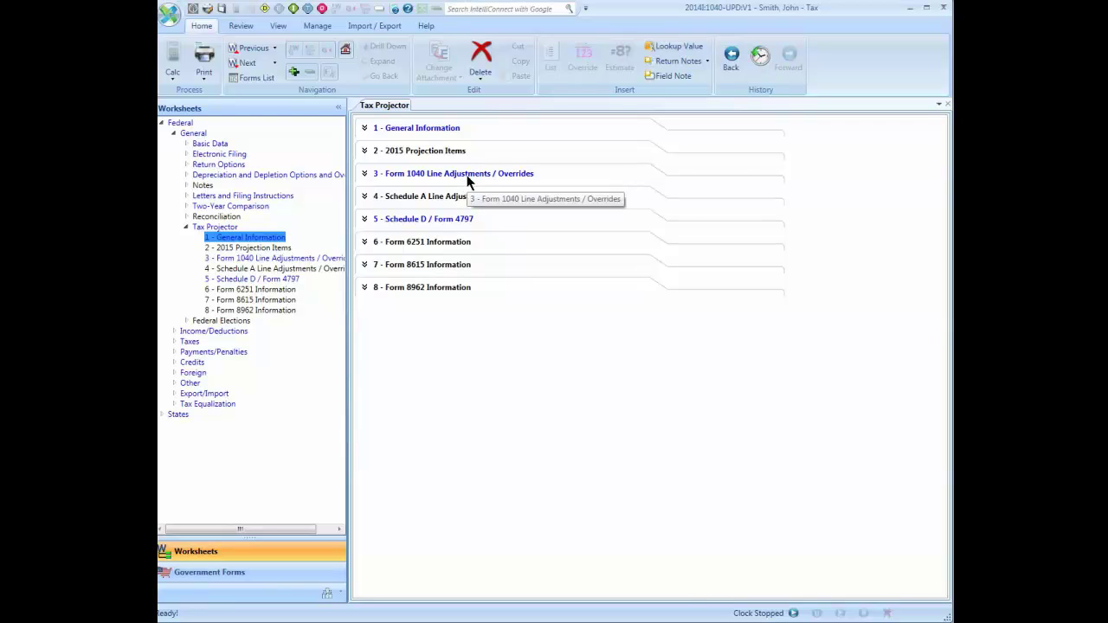
{"action": "left_click", "coordinate": [467, 174]}
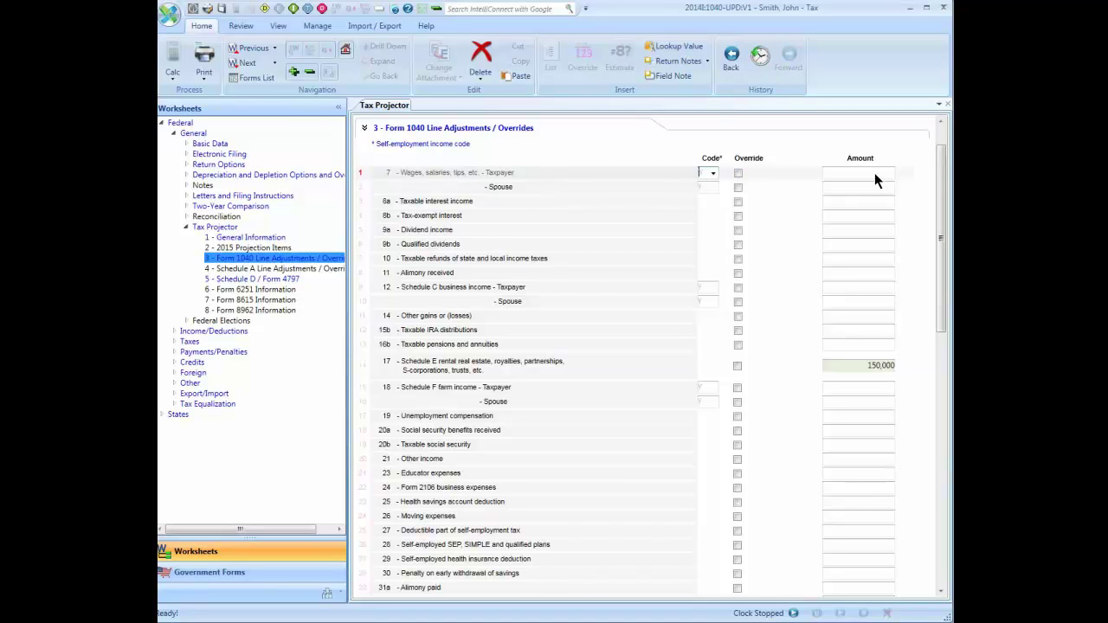
{"action": "left_click", "coordinate": [737, 366]}
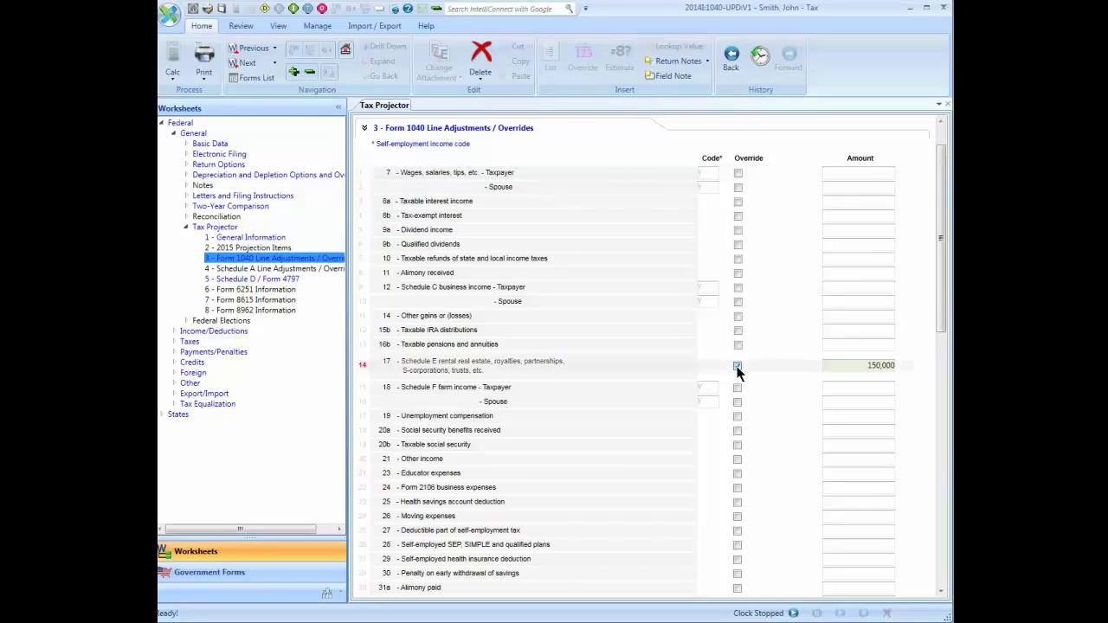
{"action": "left_click", "coordinate": [883, 365]}
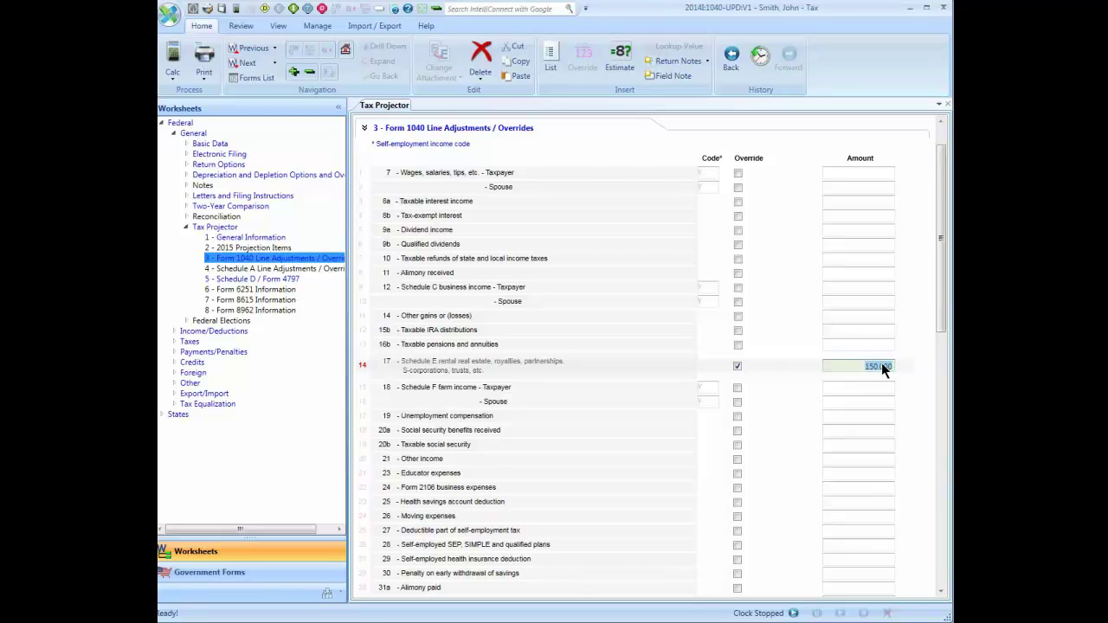
{"action": "left_click", "coordinate": [736, 363]}
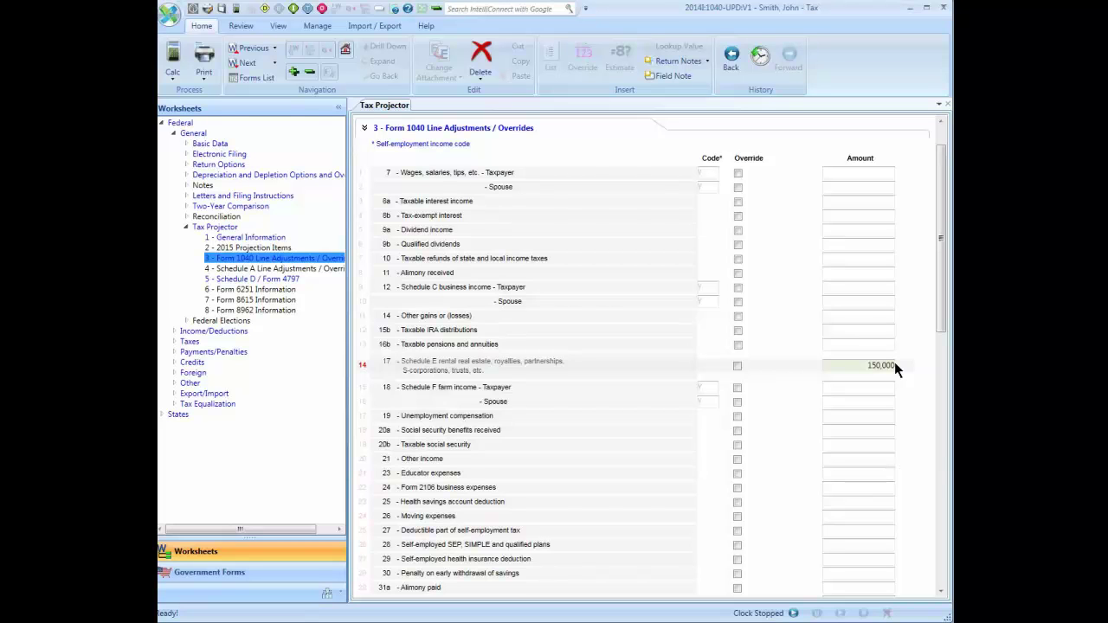
{"action": "left_click", "coordinate": [503, 129]}
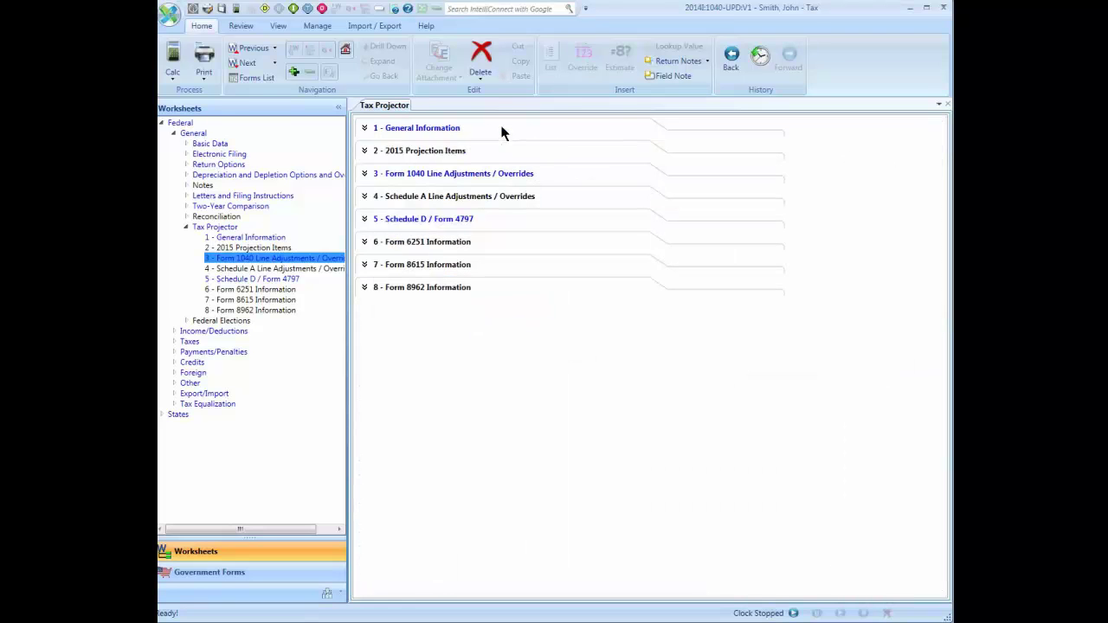
In the Schedule D / Form 4797 section, mark 'No capital gains or losses'.
{"action": "left_click", "coordinate": [464, 221]}
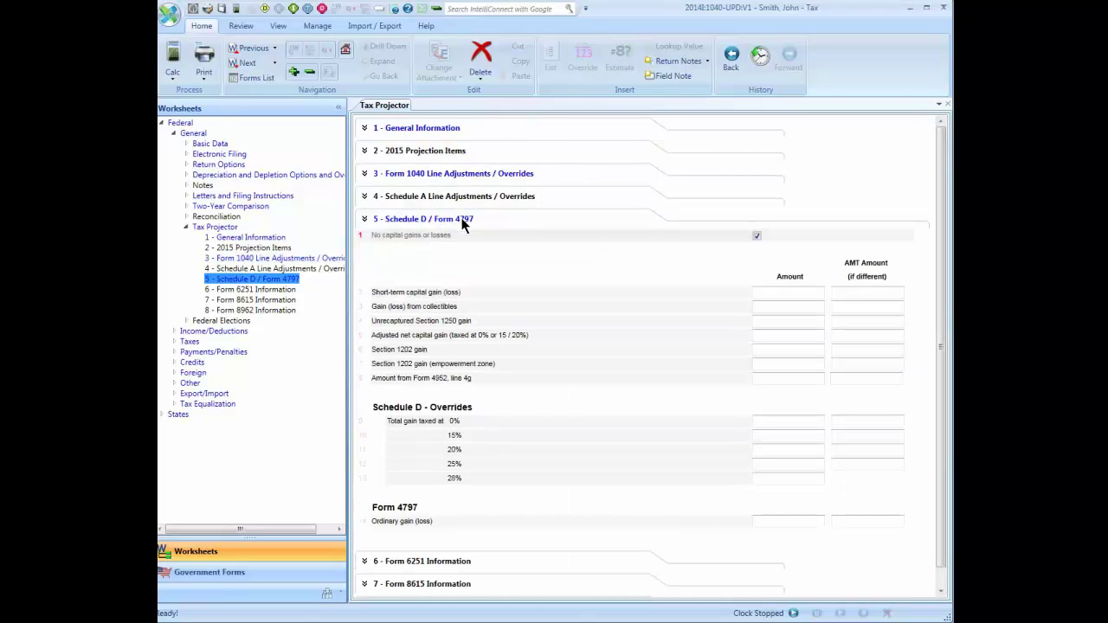
{"action": "left_click", "coordinate": [757, 235]}
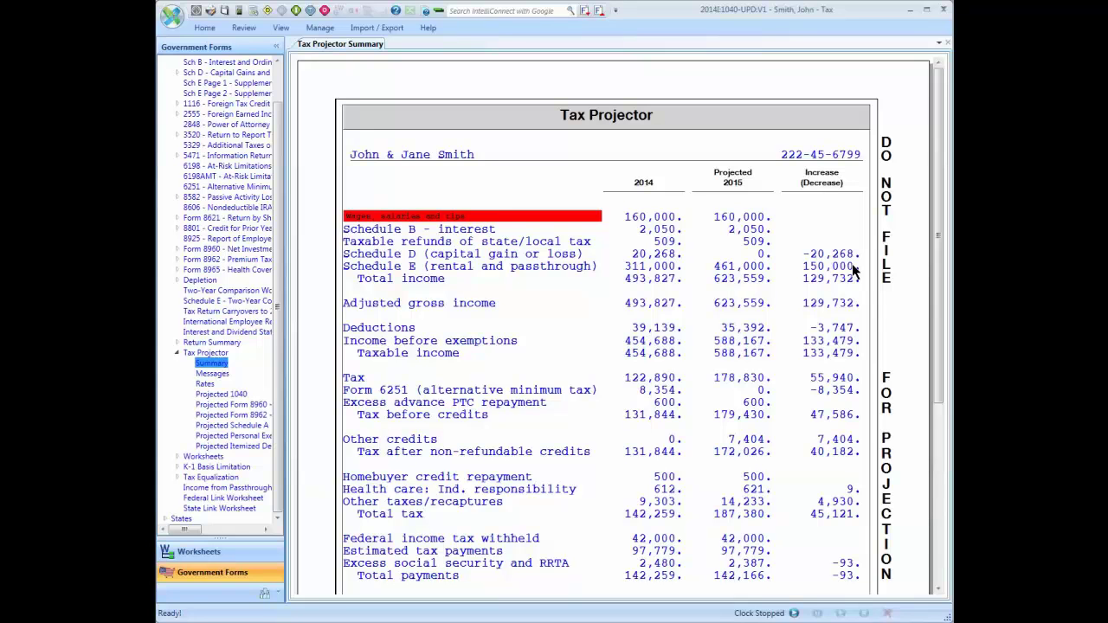
Review the projection Messages, Rates and projected 2015 Form 1040, then return to the Summary.
{"action": "left_click", "coordinate": [585, 10]}
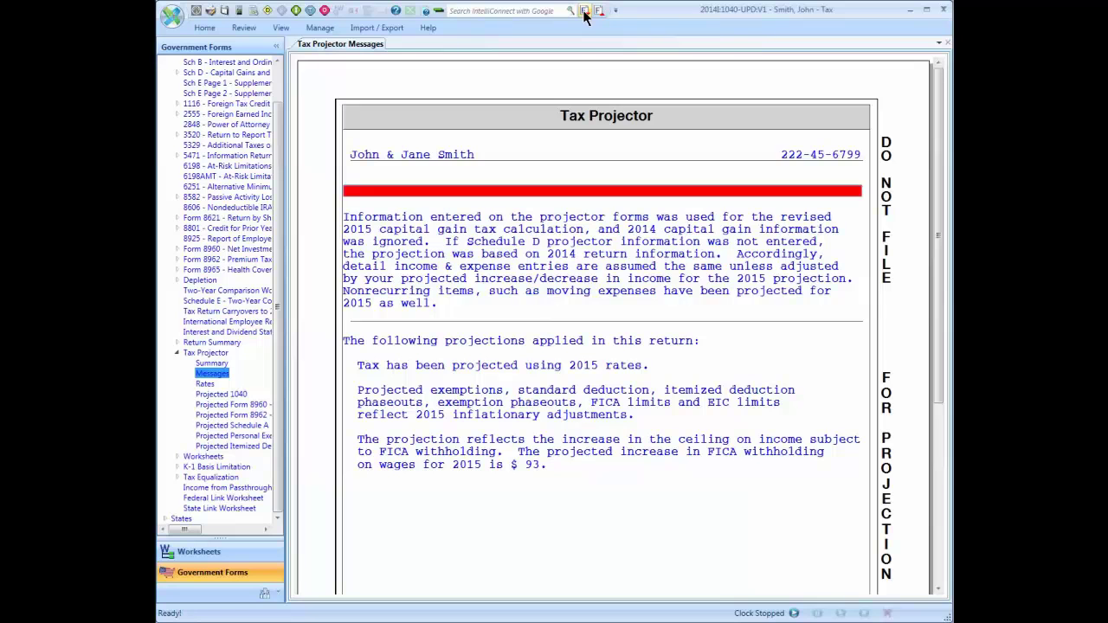
{"action": "left_click", "coordinate": [585, 11]}
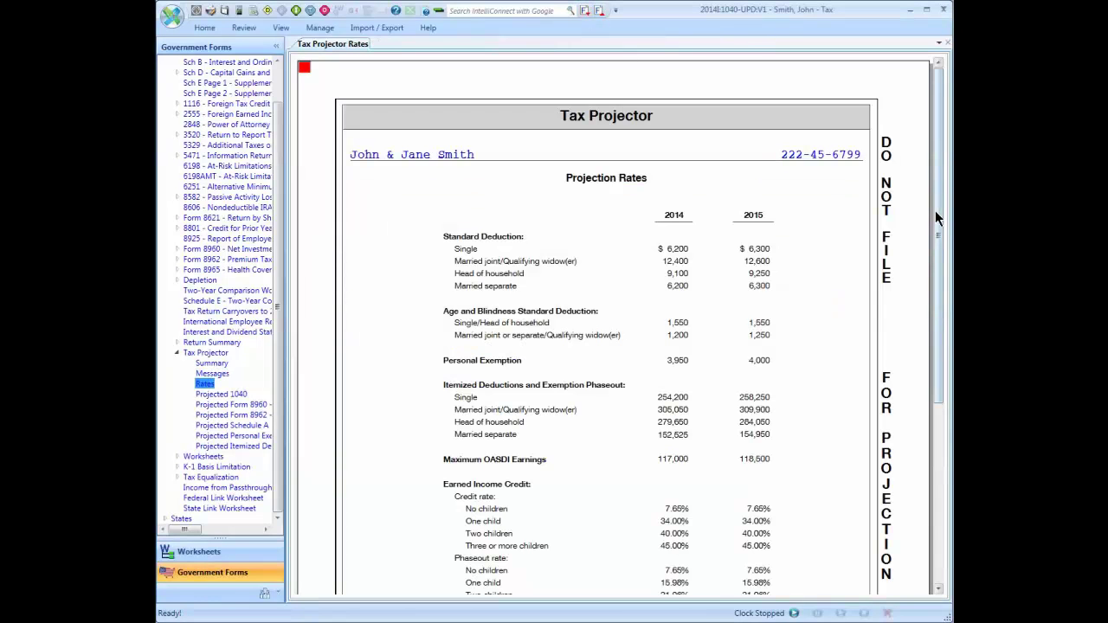
{"action": "scroll", "coordinate": [946, 260], "scroll_direction": "down", "scroll_amount": 2}
{"action": "scroll", "coordinate": [946, 295], "scroll_direction": "up", "scroll_amount": 2}
{"action": "left_click", "coordinate": [585, 11]}
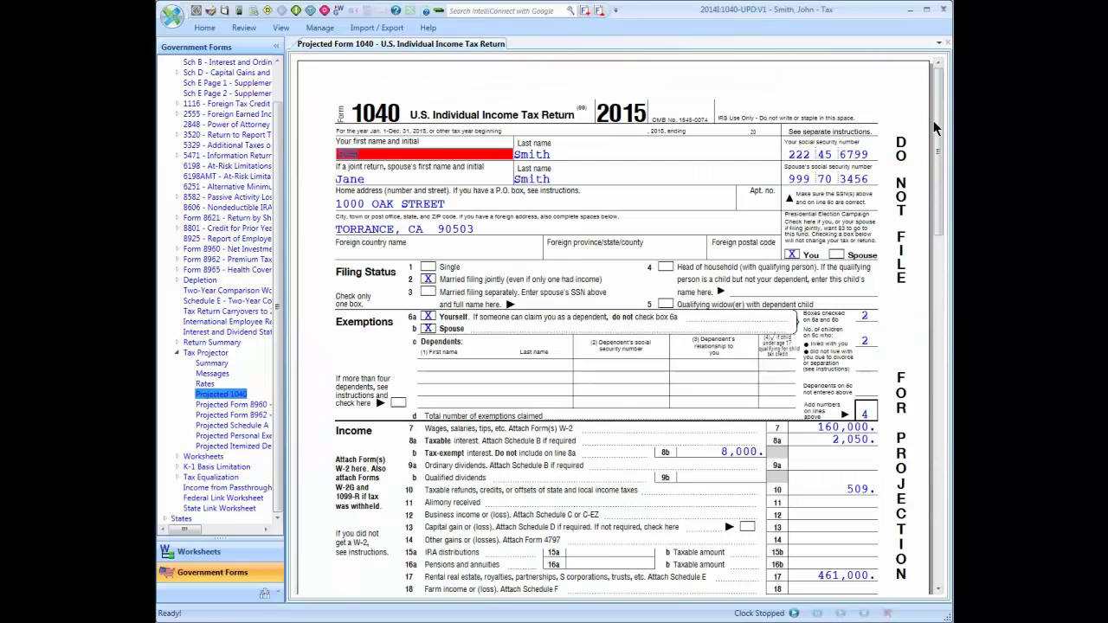
{"action": "left_click", "coordinate": [599, 11]}
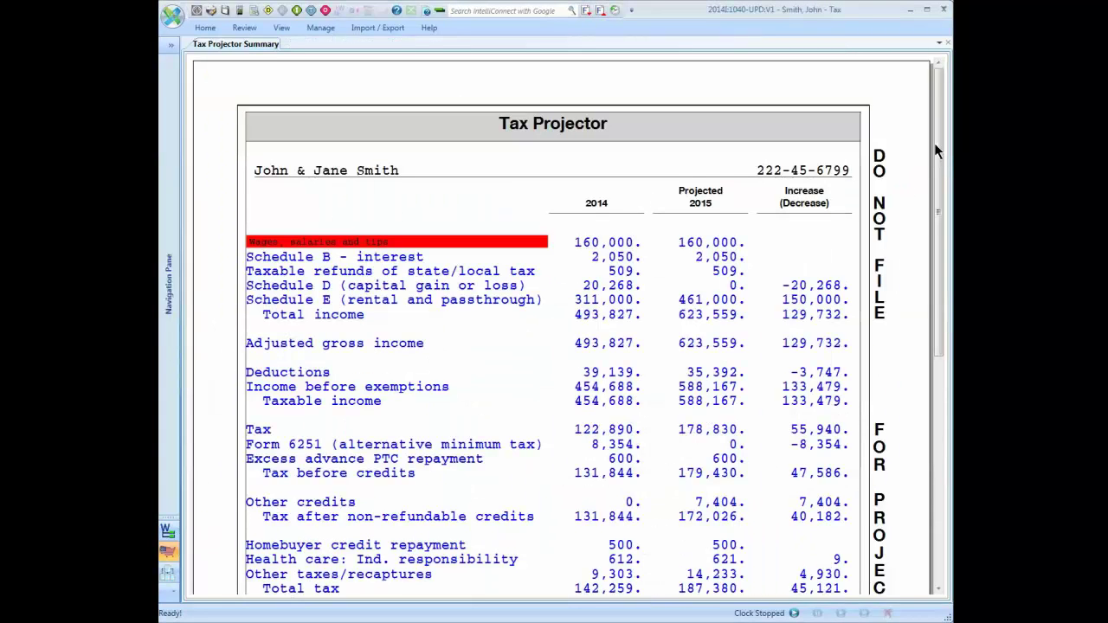
Check the 45,214 projected balance due on the summary and return to the Tax Projector worksheet.
{"action": "left_click_drag", "start_coordinate": [939, 135], "coordinate": [940, 316]}
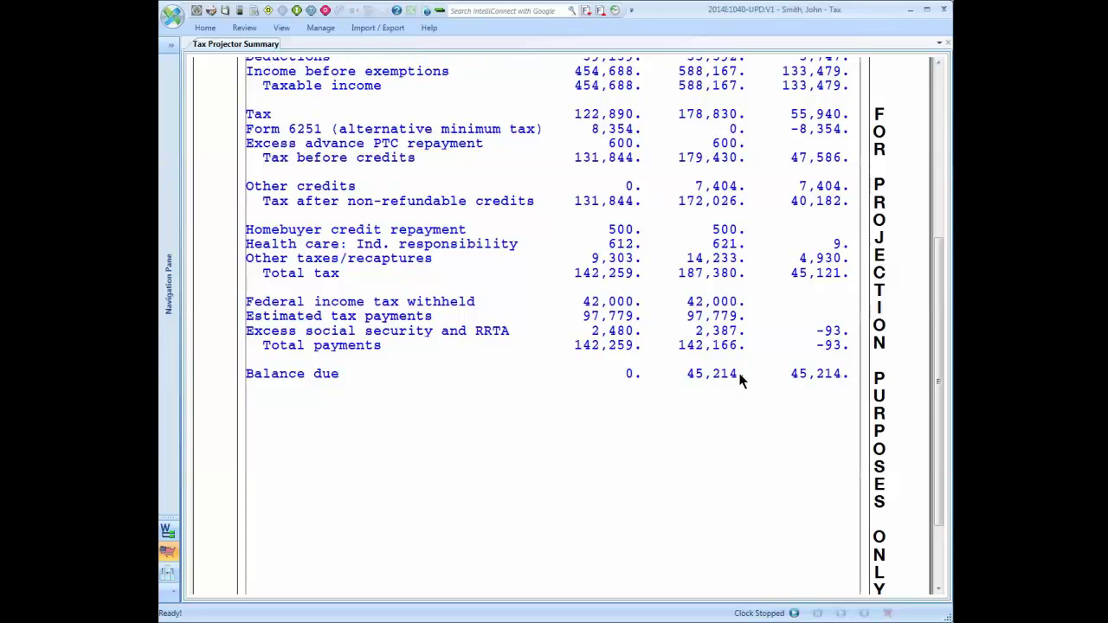
{"action": "left_click", "coordinate": [615, 10]}
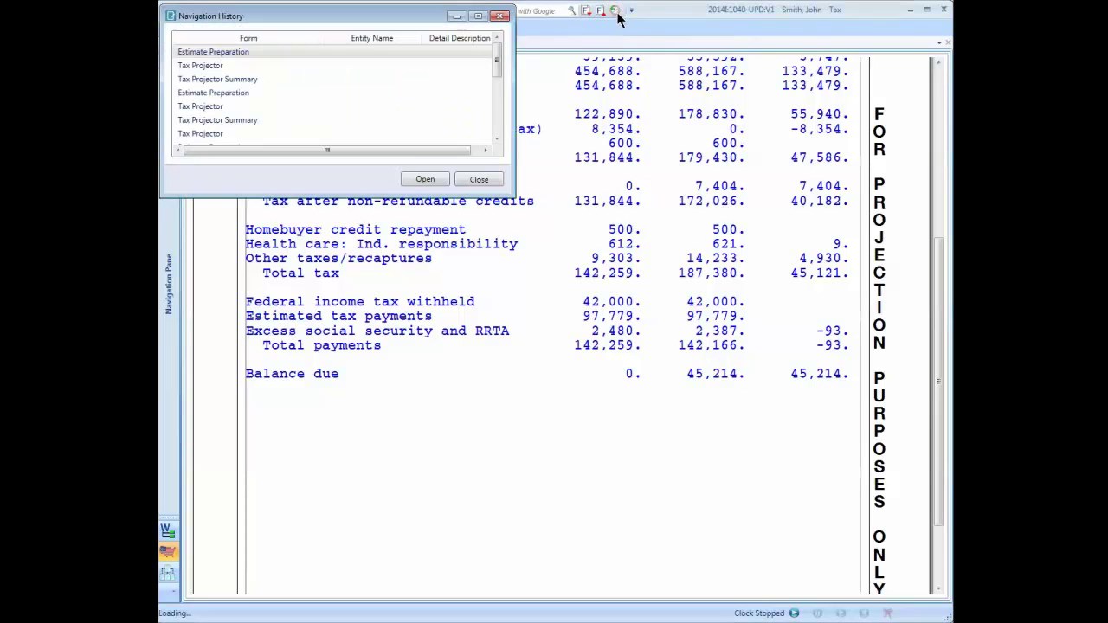
{"action": "left_click", "coordinate": [221, 66]}
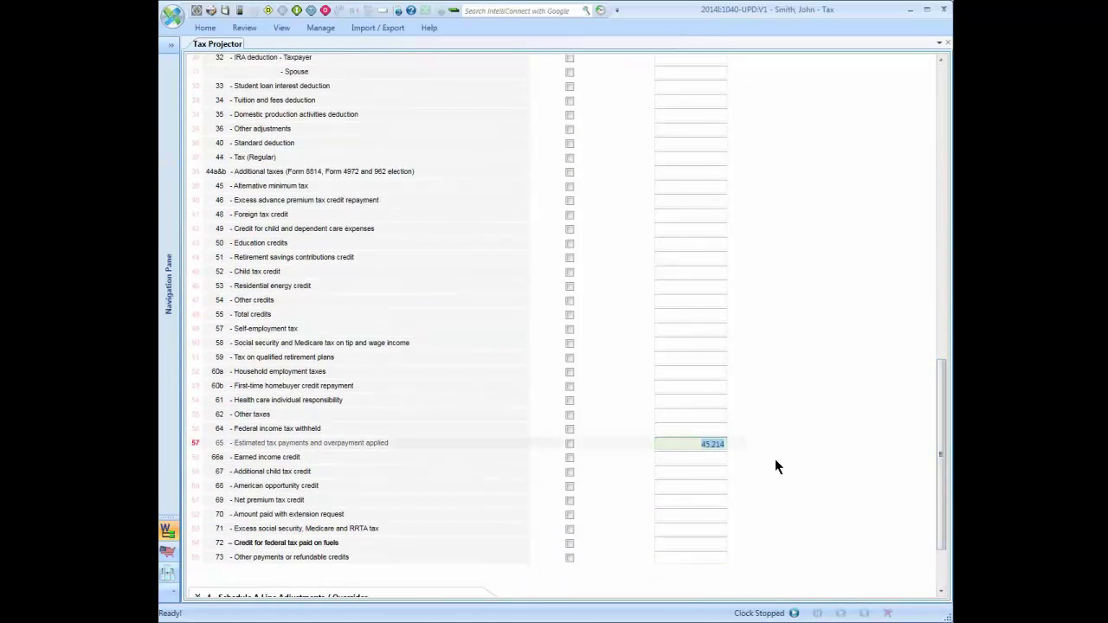
Recalculate the return with the 142,993 net estimated tax override on Estimate Preparation.
{"action": "left_click", "coordinate": [602, 11]}
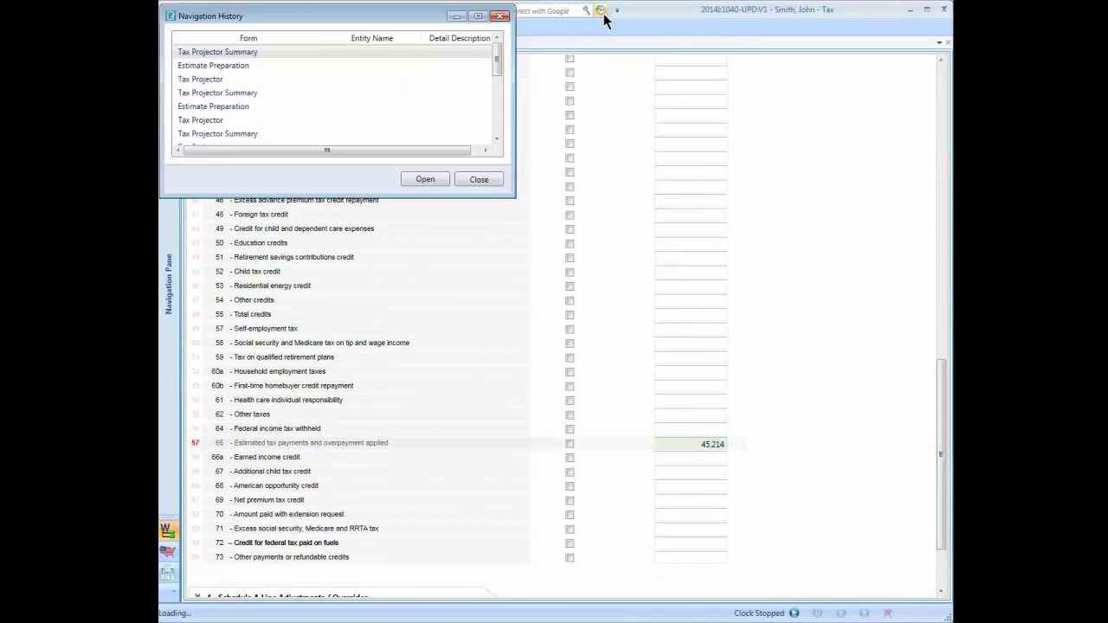
{"action": "double_click", "coordinate": [237, 66]}
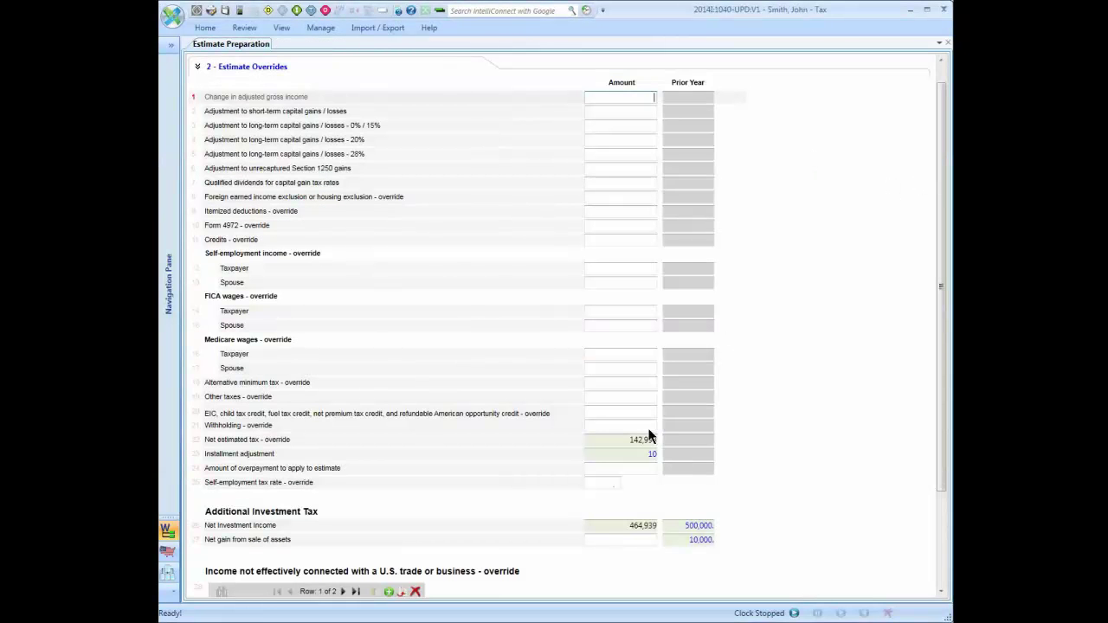
{"action": "left_click", "coordinate": [650, 442]}
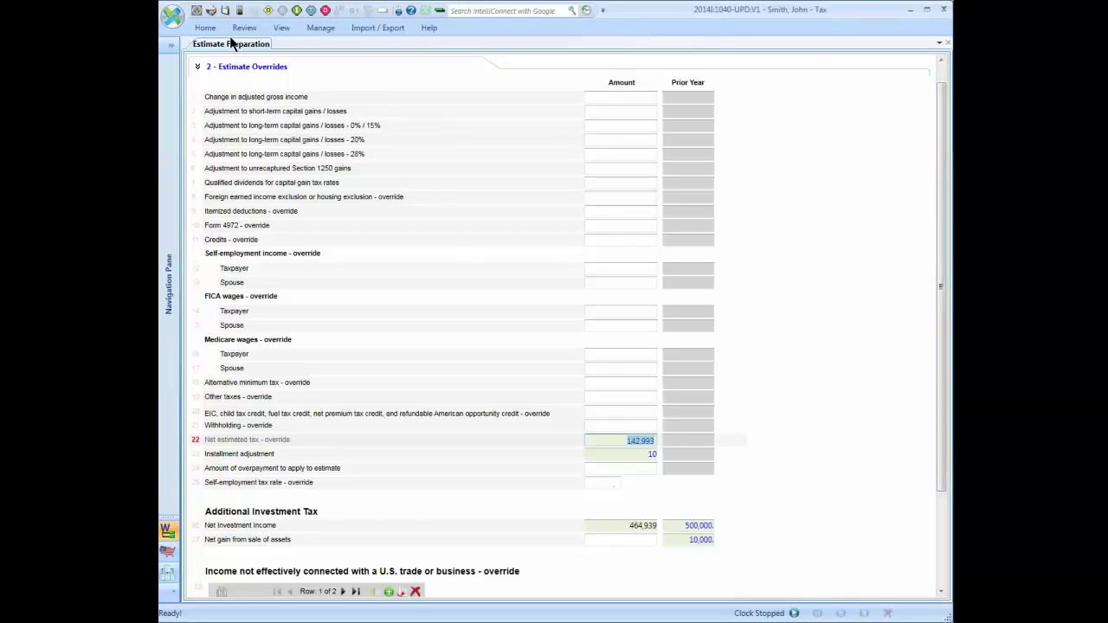
{"action": "left_click", "coordinate": [240, 10]}
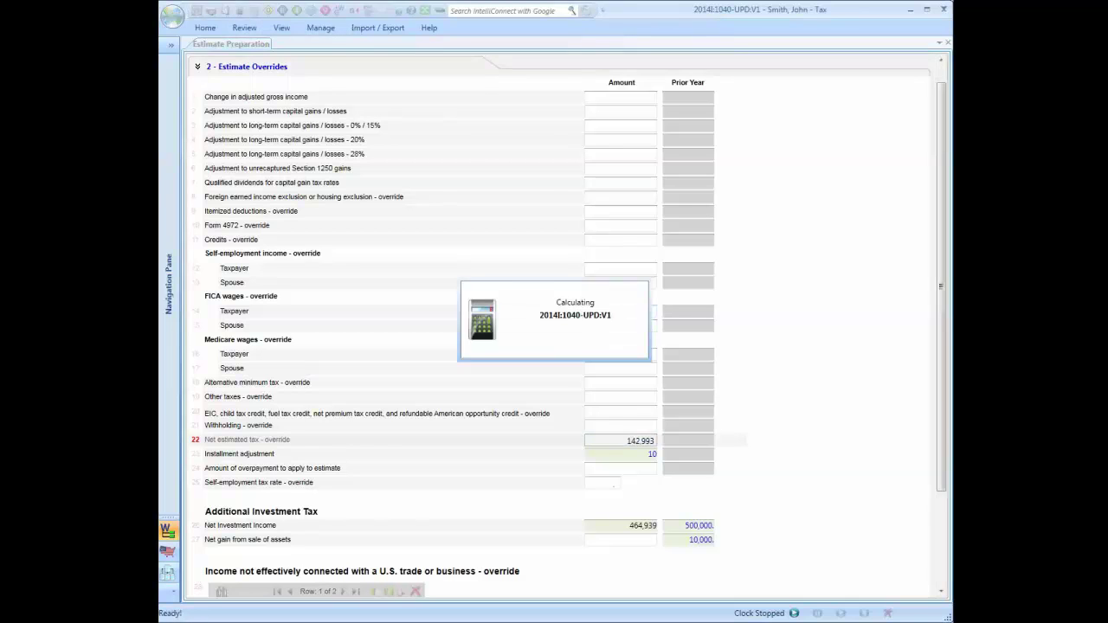
Go to the Projected Form 1040 via the navigation history.
{"action": "left_click", "coordinate": [588, 11]}
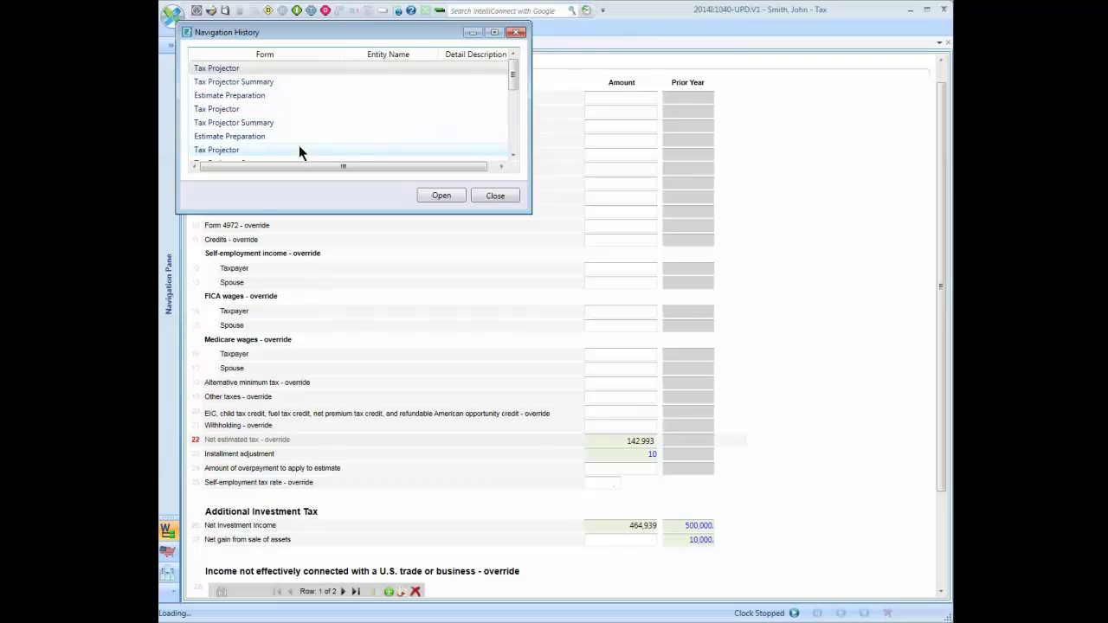
{"action": "left_click_drag", "start_coordinate": [513, 92], "coordinate": [512, 132]}
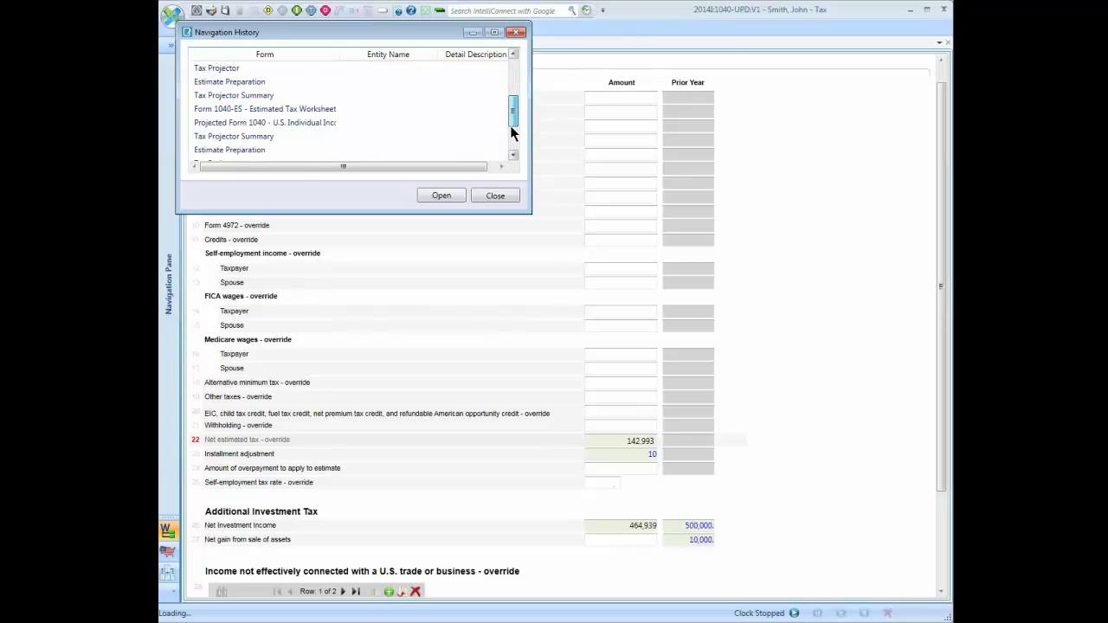
{"action": "left_click", "coordinate": [485, 136]}
Confirm line 65 of the Projected 1040 shows 142,993 estimated payments, totaling 187,380.
{"action": "double_click", "coordinate": [259, 122]}
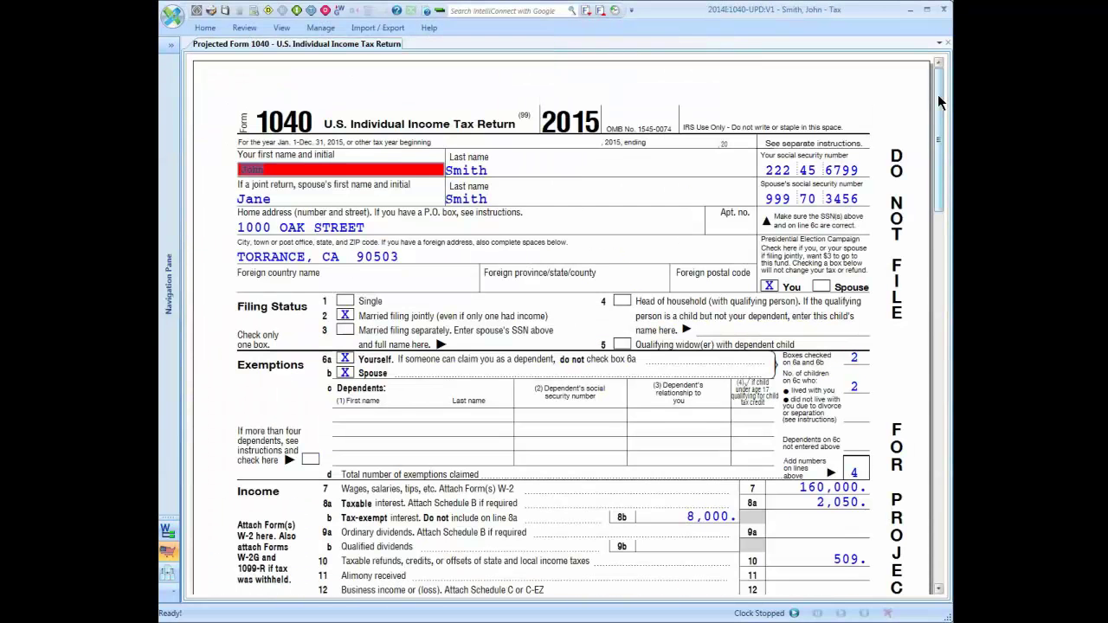
{"action": "left_click_drag", "start_coordinate": [942, 113], "coordinate": [940, 474]}
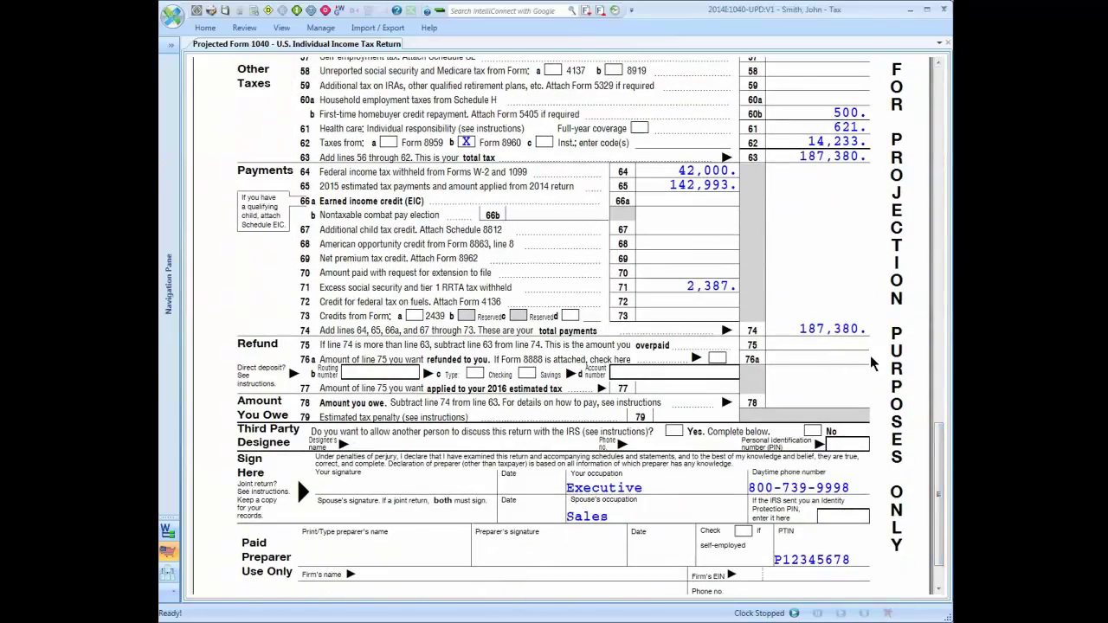
{"action": "left_click", "coordinate": [616, 10]}
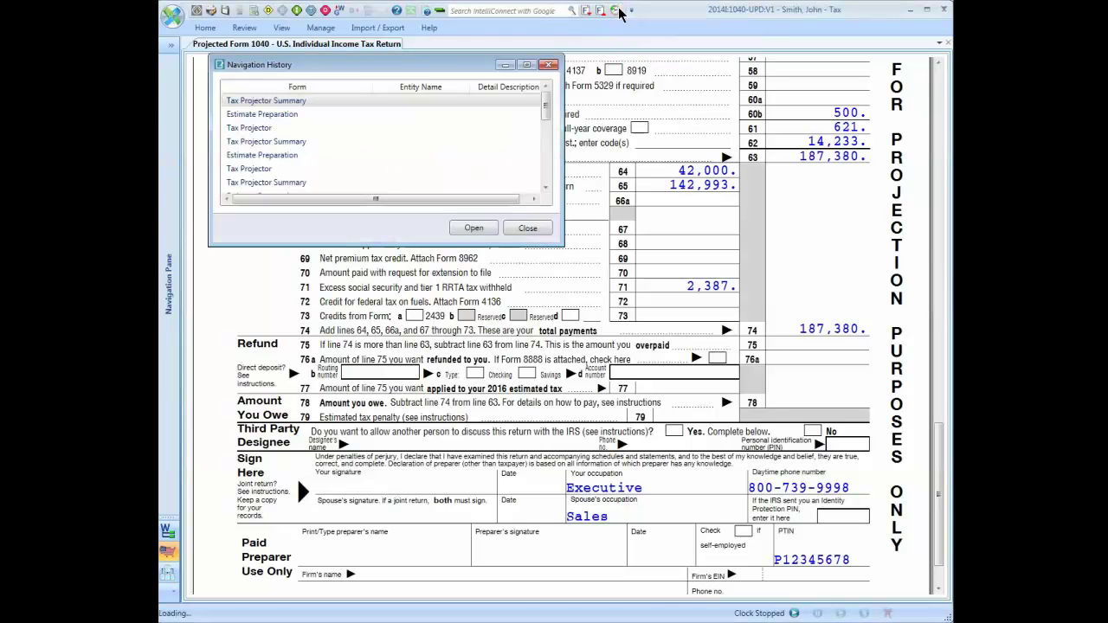
Open Form 1040-ES and review the vouchers down to payment voucher 4 for 35,748.
{"action": "double_click", "coordinate": [285, 112]}
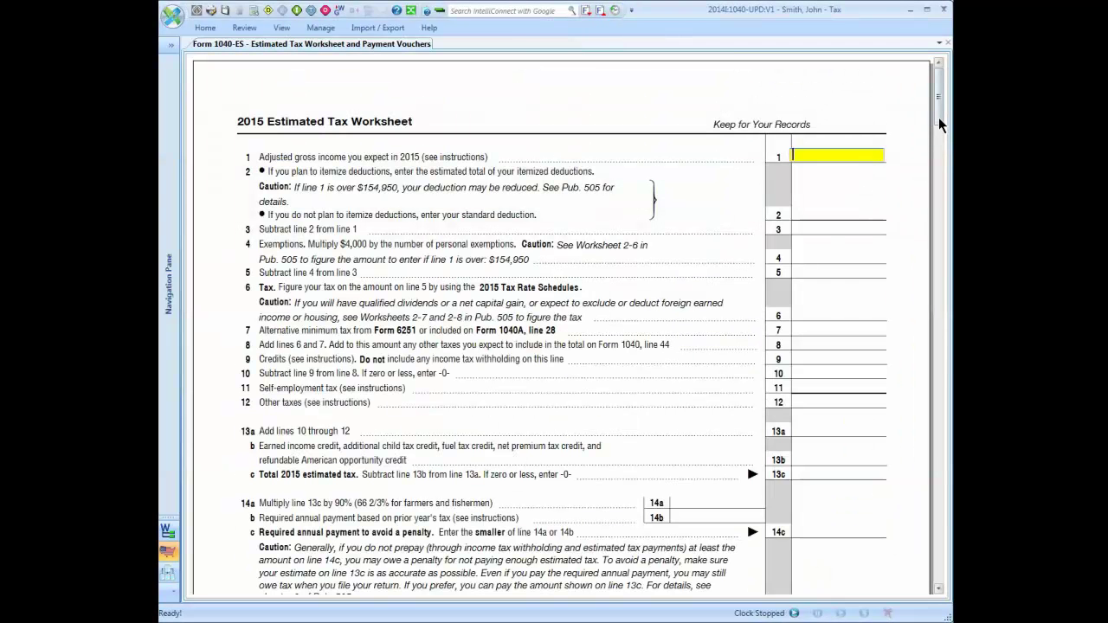
{"action": "left_click_drag", "start_coordinate": [940, 124], "coordinate": [950, 541]}
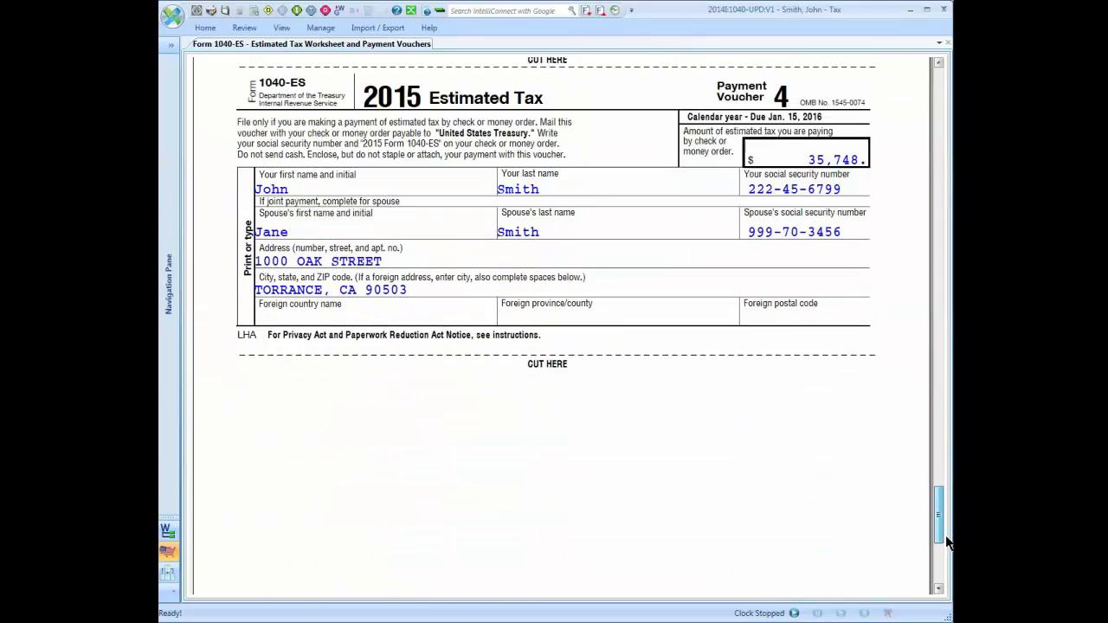